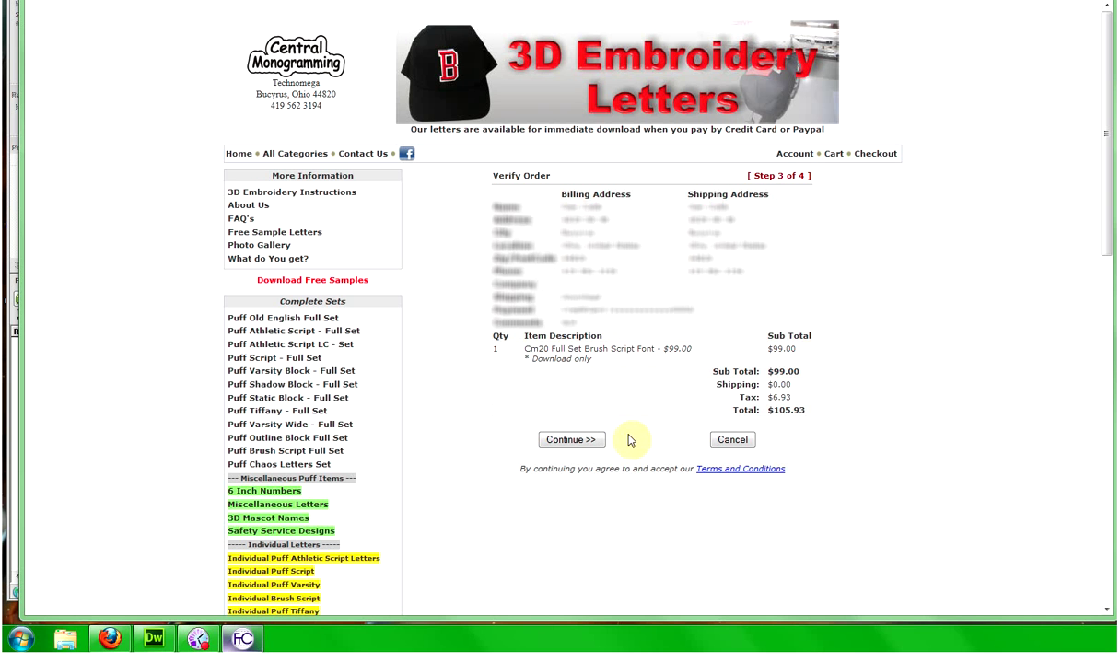
Confirm the order for the Full Set Brush Script Font and open its invoice
{"action": "left_click", "coordinate": [568, 440]}
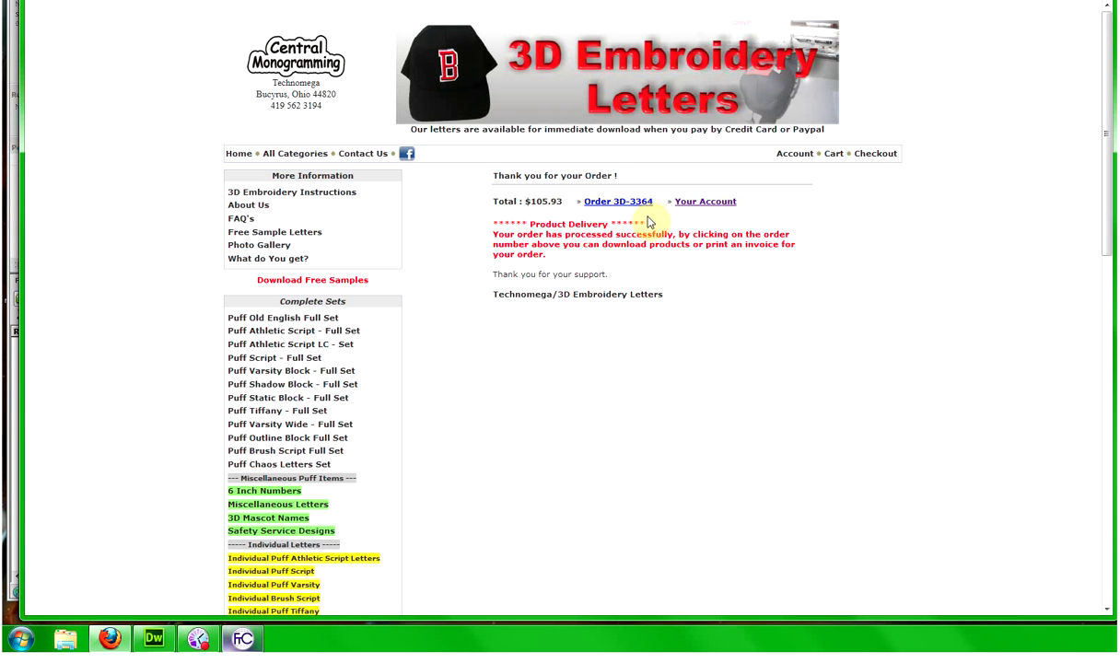
{"action": "left_click", "coordinate": [617, 203]}
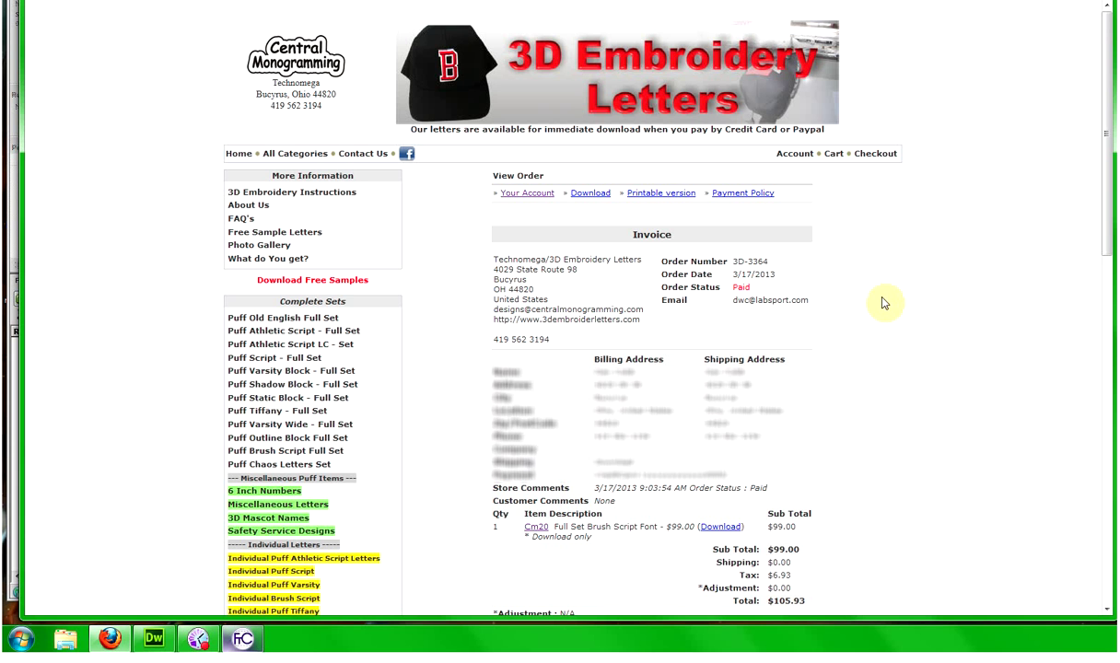
{"action": "left_click", "coordinate": [925, 255]}
{"action": "scroll", "coordinate": [921, 253], "scroll_direction": "down", "scroll_amount": 2}
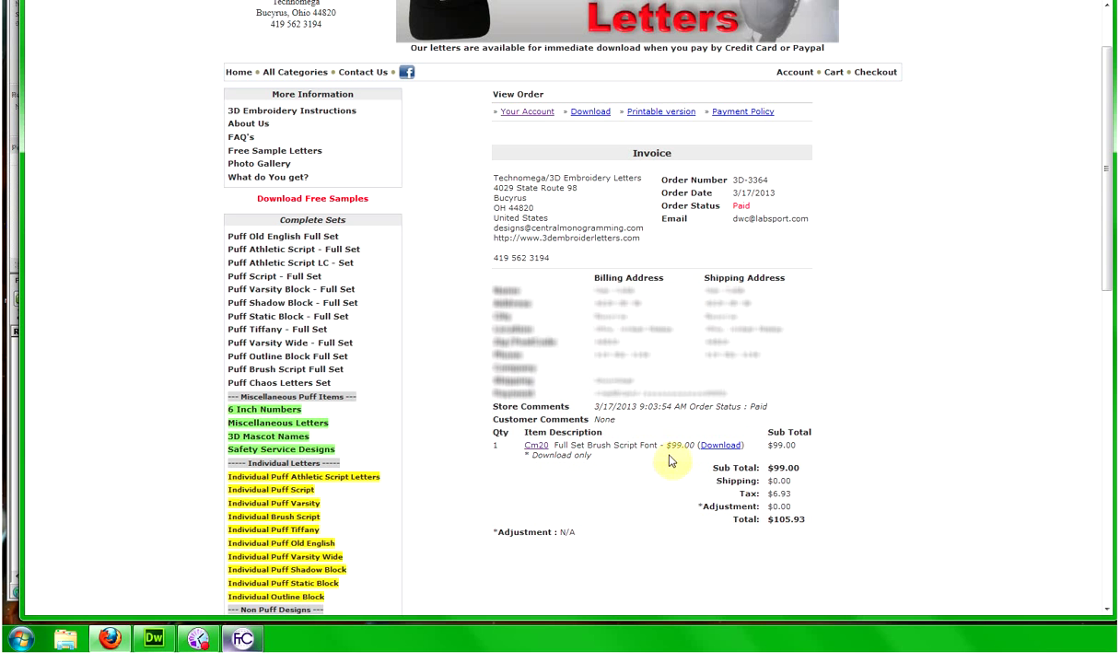
Download Brush Script Full Set.zip from the invoice, saving the file to disk, and close the list of downloads
{"action": "left_click", "coordinate": [720, 447]}
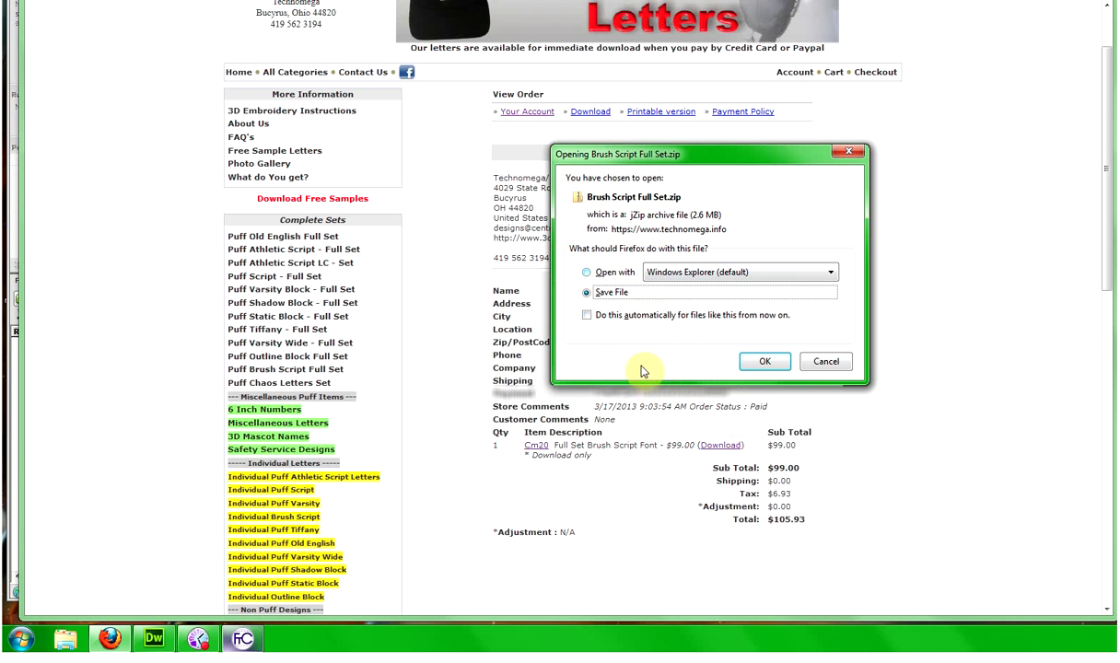
{"action": "left_click", "coordinate": [764, 364]}
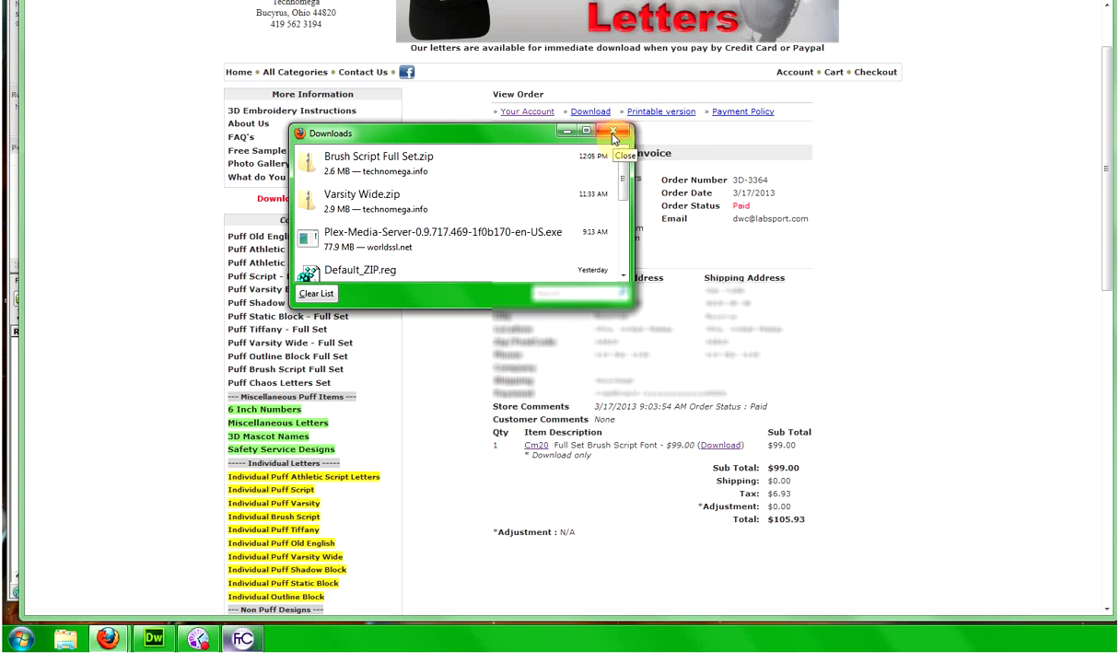
{"action": "left_click", "coordinate": [614, 135]}
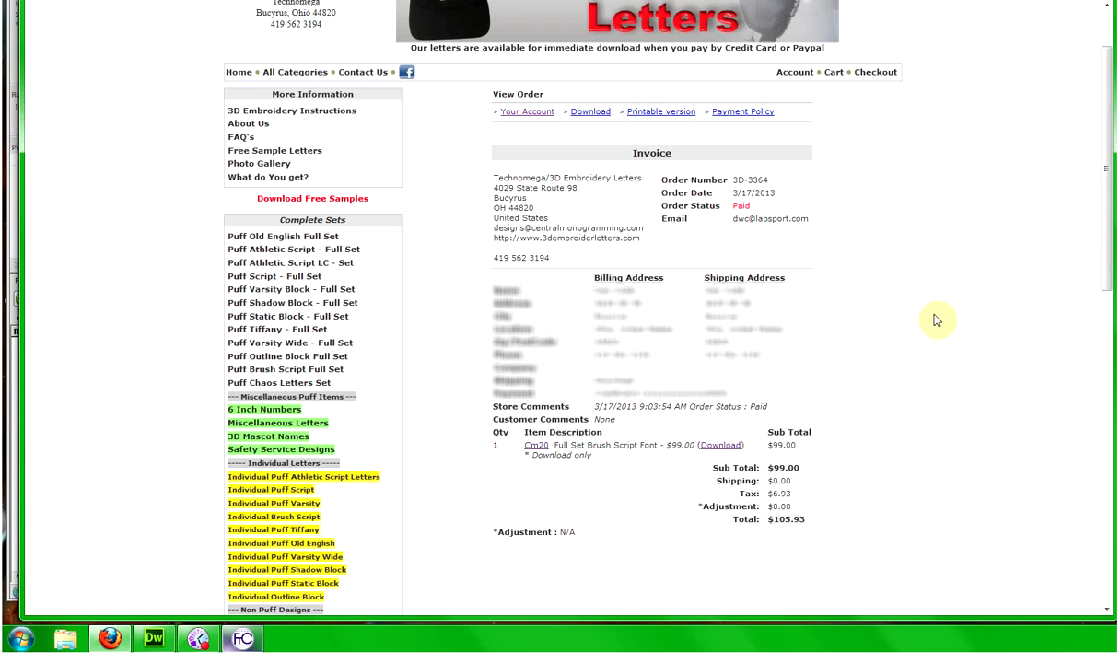
View the account's past orders and open the earlier paid order for the Varsity Wide letters and numbers
{"action": "left_click", "coordinate": [794, 78]}
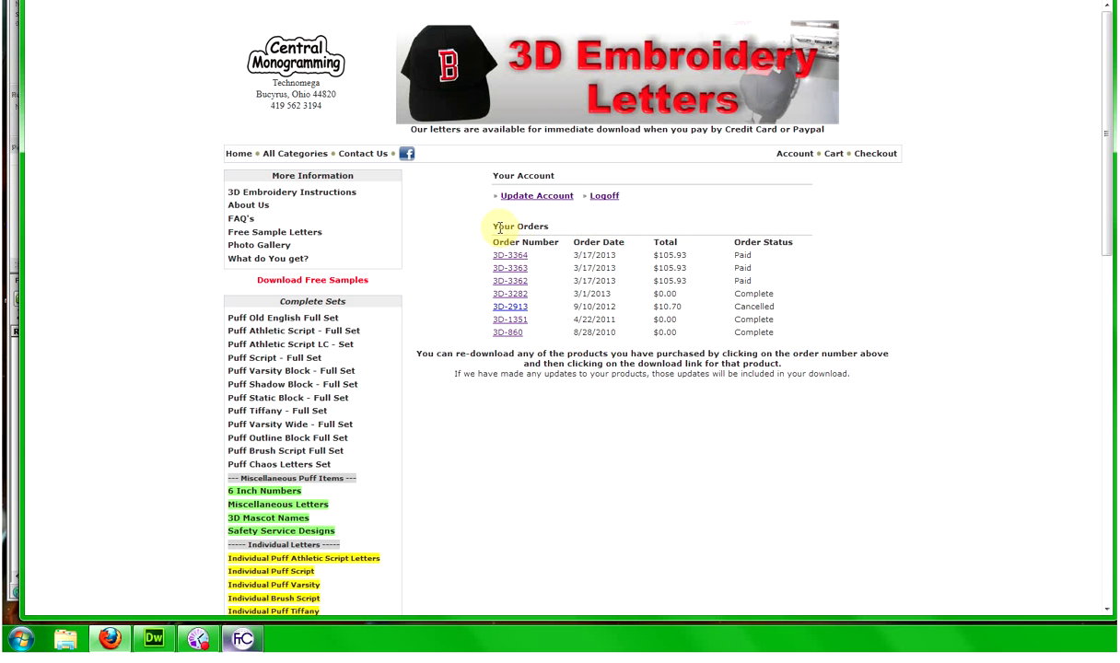
{"action": "left_click", "coordinate": [522, 287]}
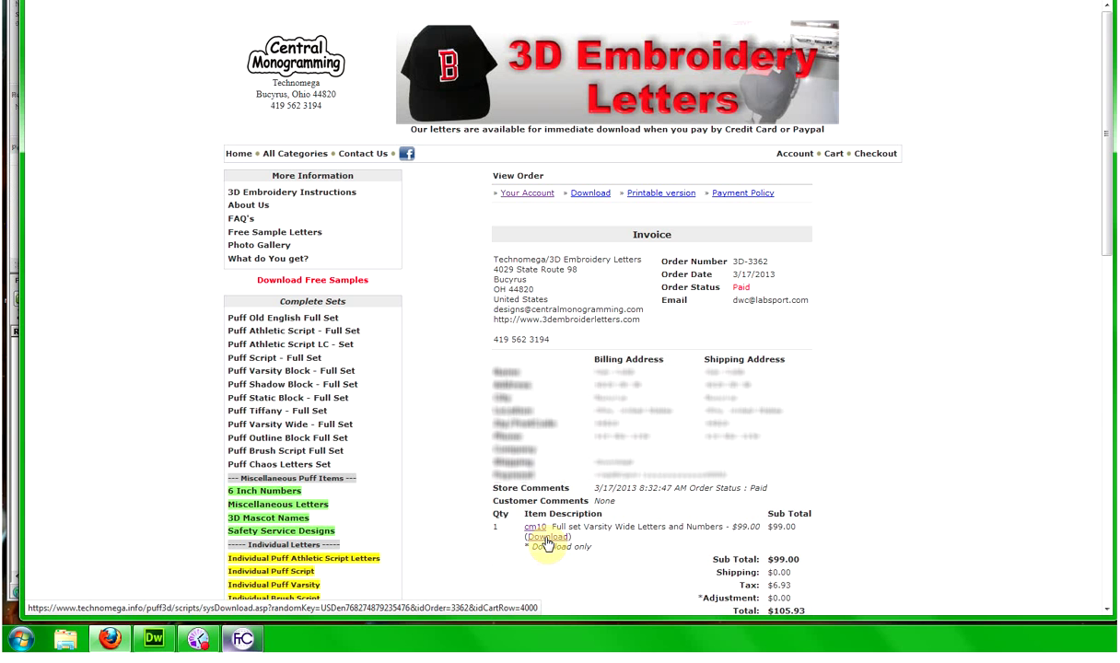
Extract Brush Script Full Set.zip from the Downloads folder into a Brush Script Full Set folder beside it
{"action": "left_click", "coordinate": [66, 639]}
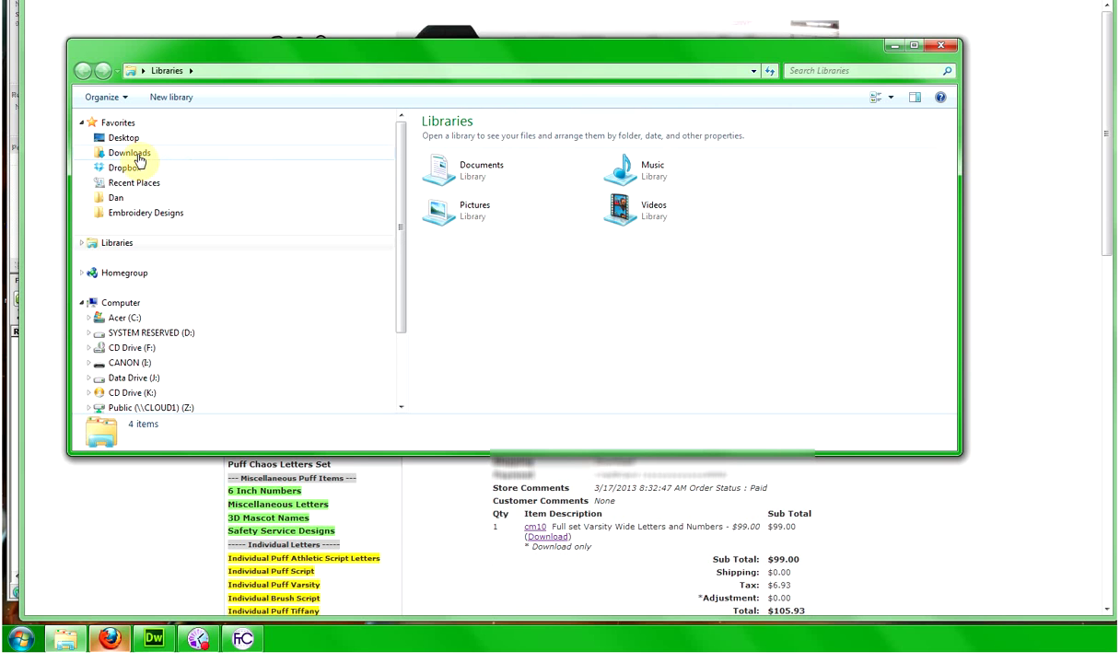
{"action": "left_click", "coordinate": [122, 155]}
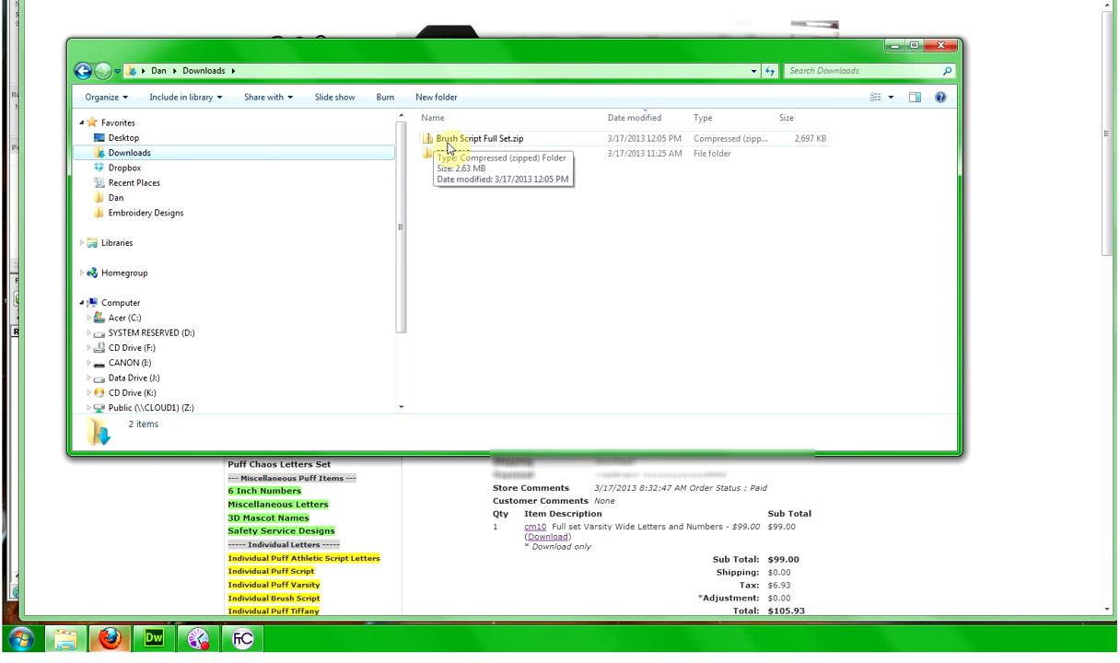
{"action": "right_click", "coordinate": [515, 146]}
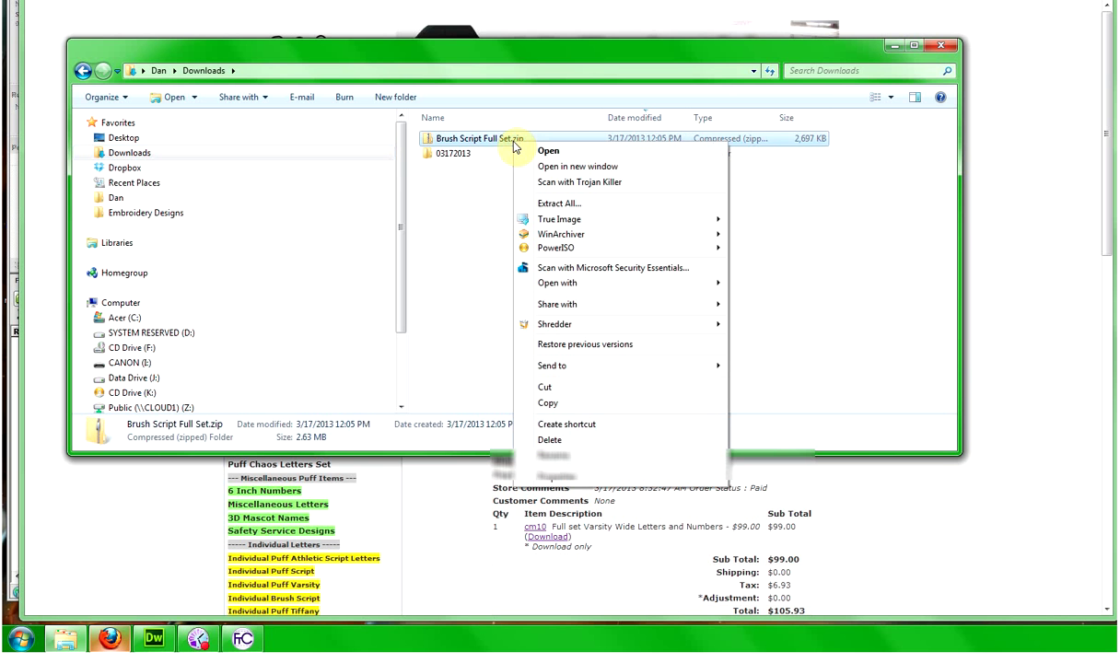
{"action": "left_click", "coordinate": [553, 203]}
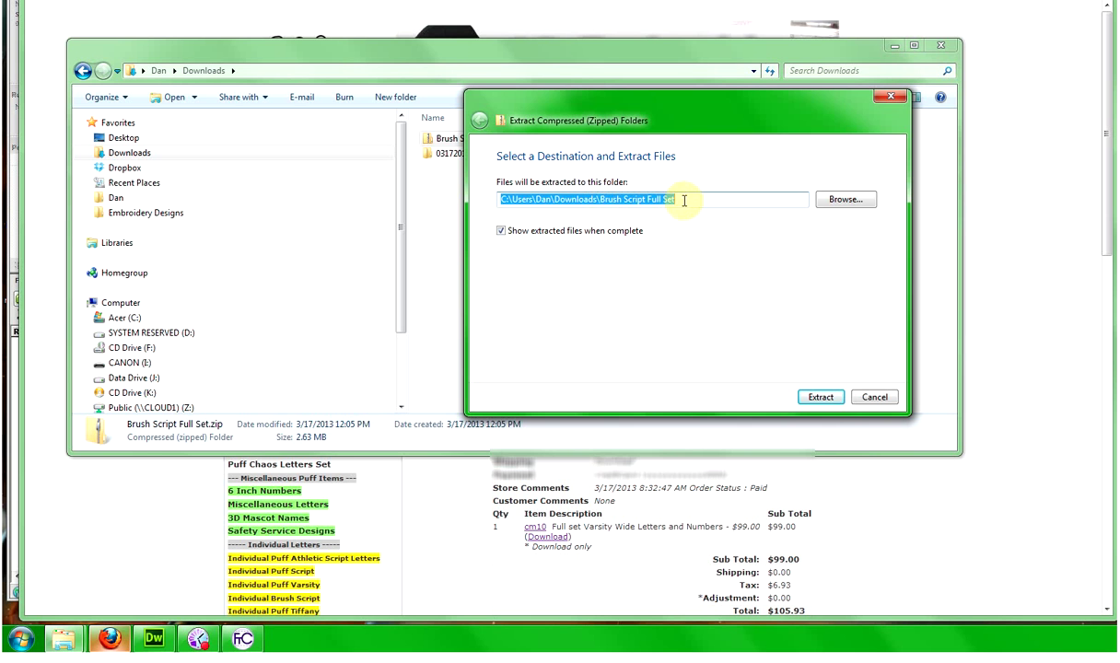
{"action": "left_click", "coordinate": [820, 398]}
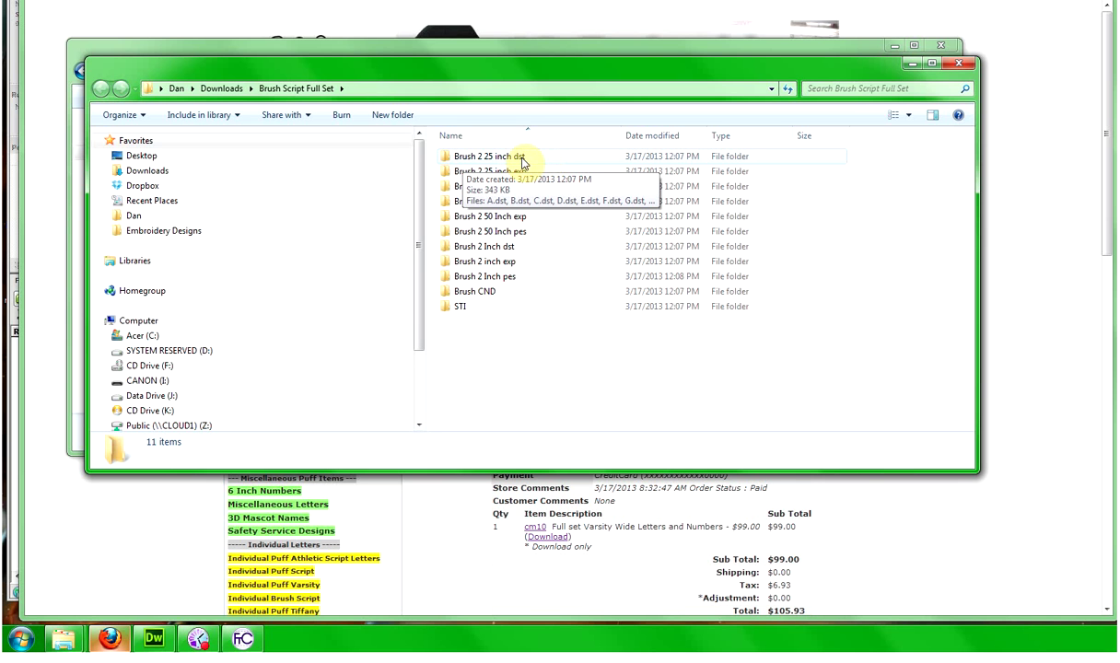
Look through the letter files in the Brush 2 25 inch dst folder and return to the Brush Script Full Set folder
{"action": "double_click", "coordinate": [500, 159]}
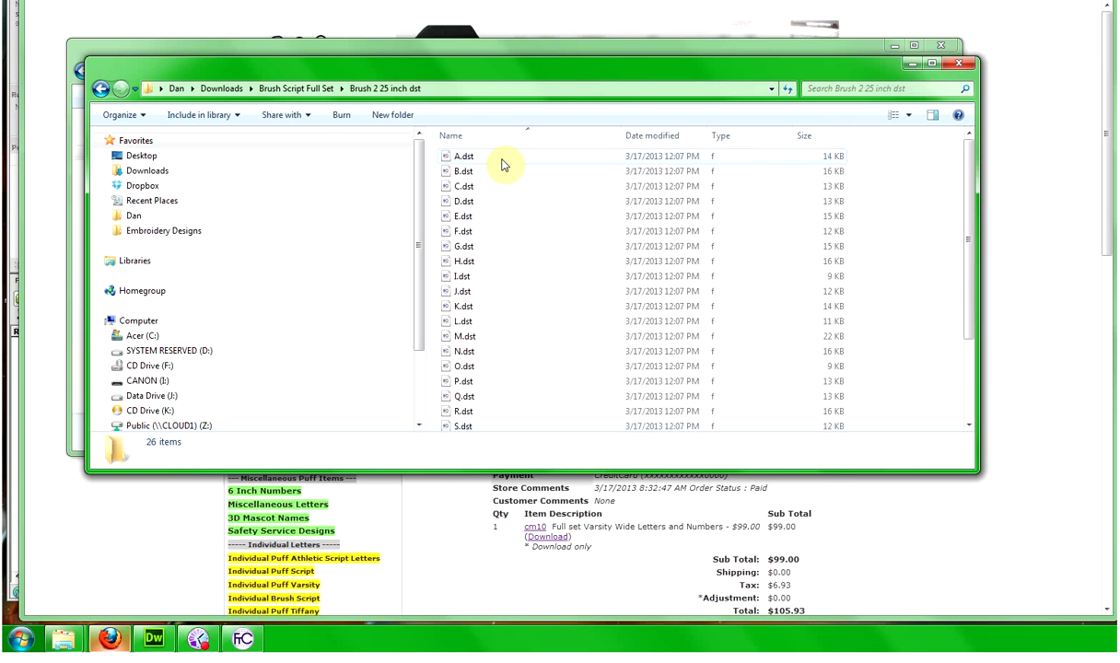
{"action": "scroll", "coordinate": [488, 175], "scroll_direction": "down", "scroll_amount": 3}
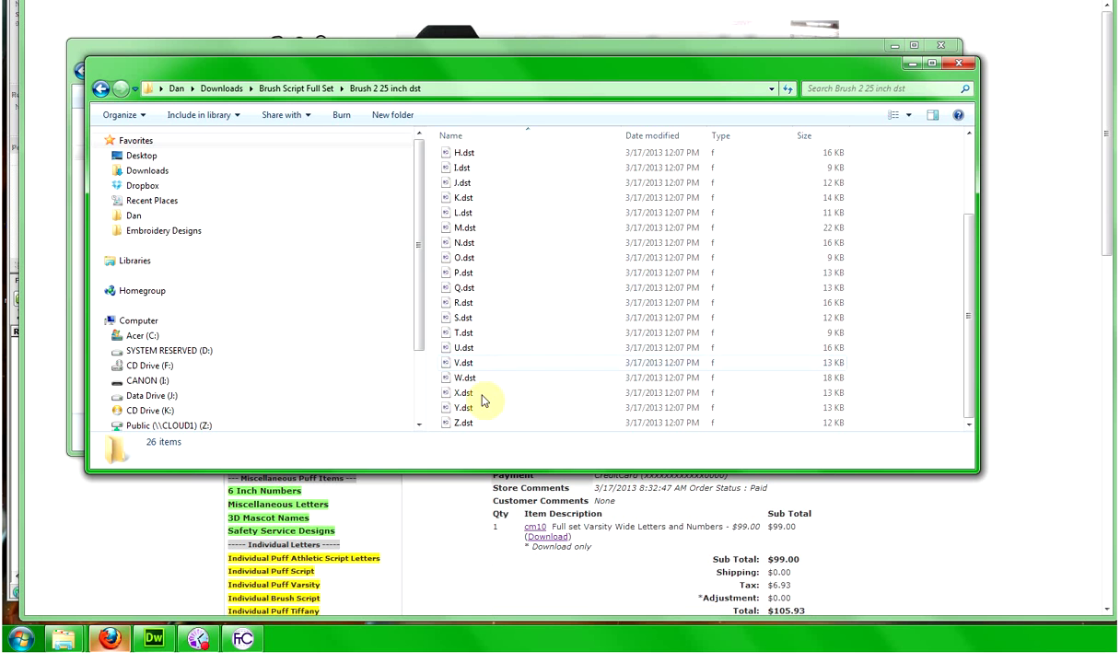
{"action": "scroll", "coordinate": [502, 178], "scroll_direction": "up", "scroll_amount": 3}
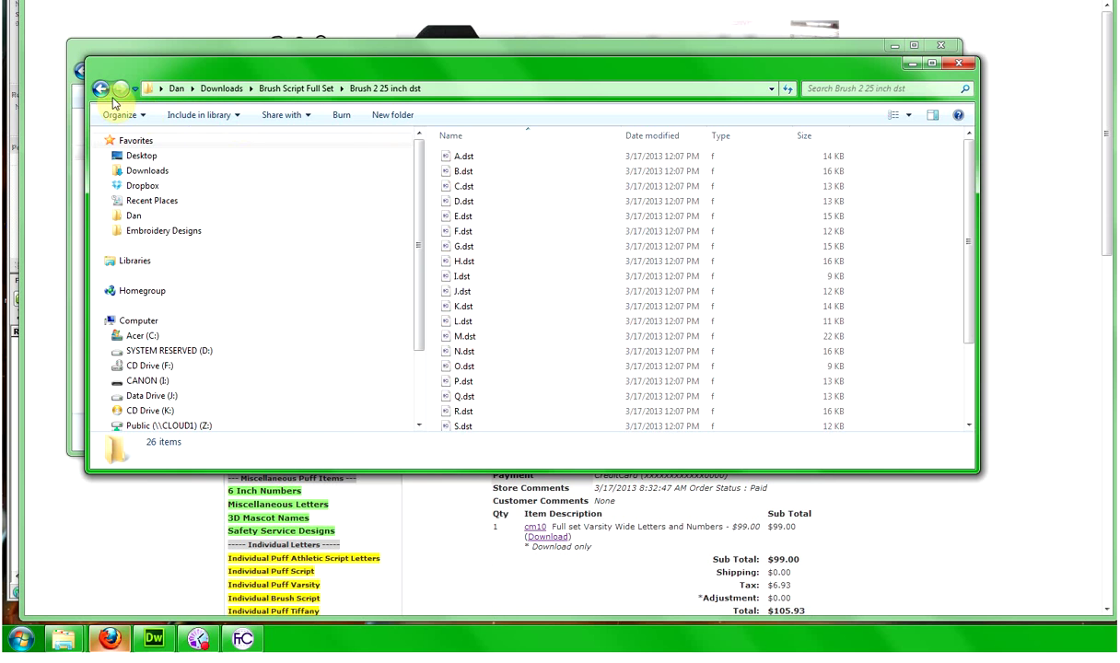
{"action": "left_click", "coordinate": [102, 89]}
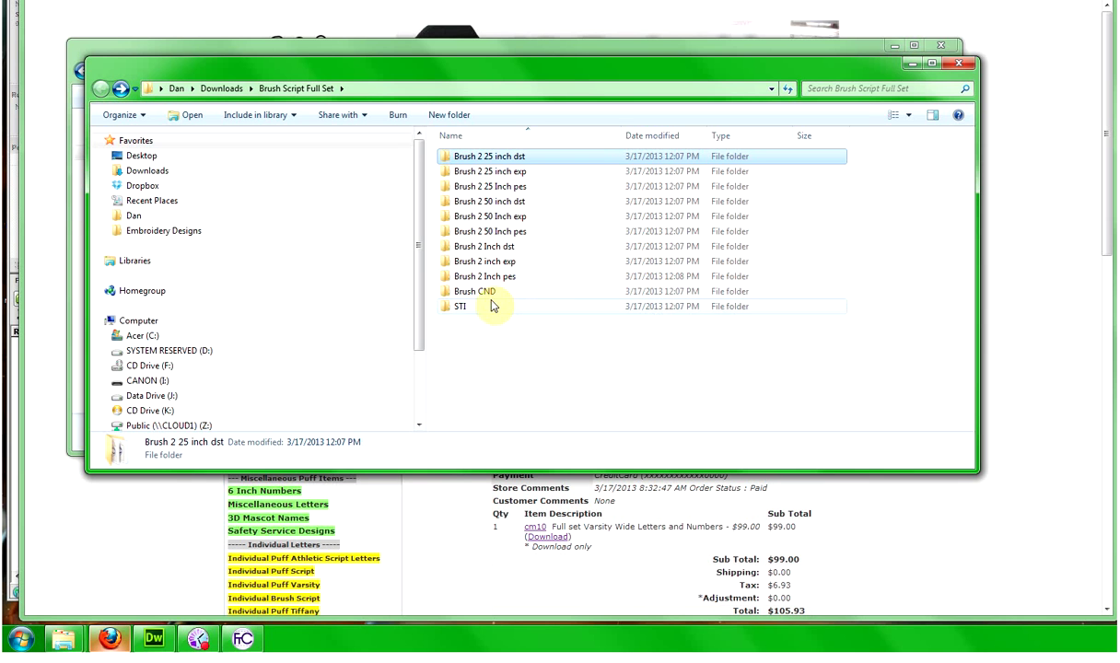
Look through the letter files in the Brush CND and STI folders, and close both file browser windows
{"action": "mouse_move", "coordinate": [476, 297]}
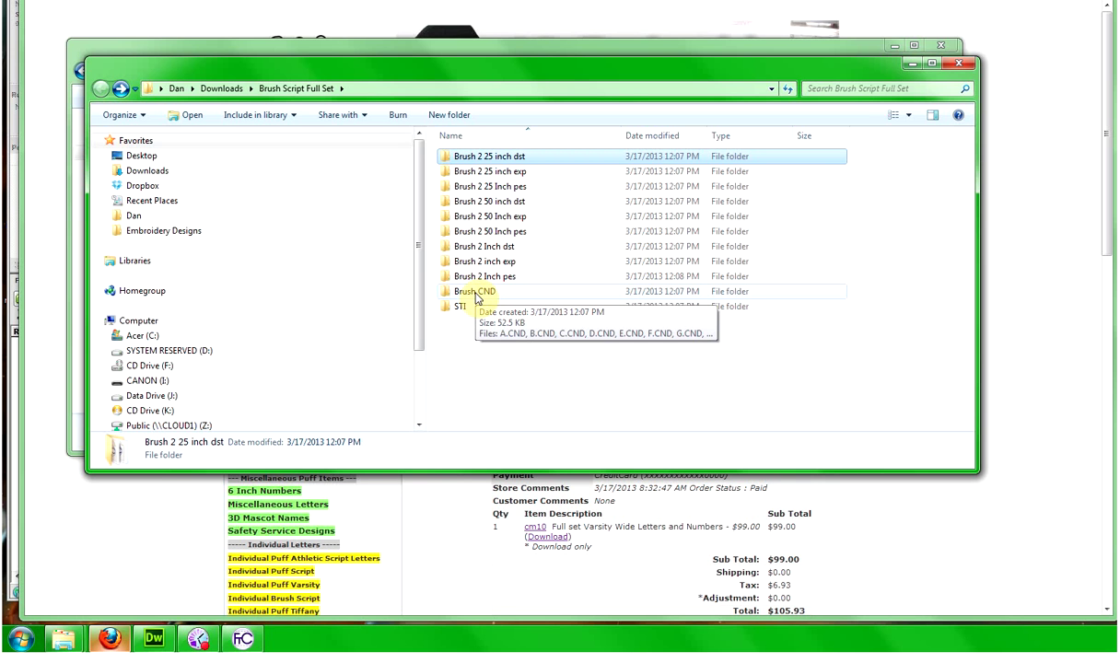
{"action": "double_click", "coordinate": [476, 293]}
{"action": "scroll", "coordinate": [488, 182], "scroll_direction": "down", "scroll_amount": 1}
{"action": "scroll", "coordinate": [488, 181], "scroll_direction": "up", "scroll_amount": 1}
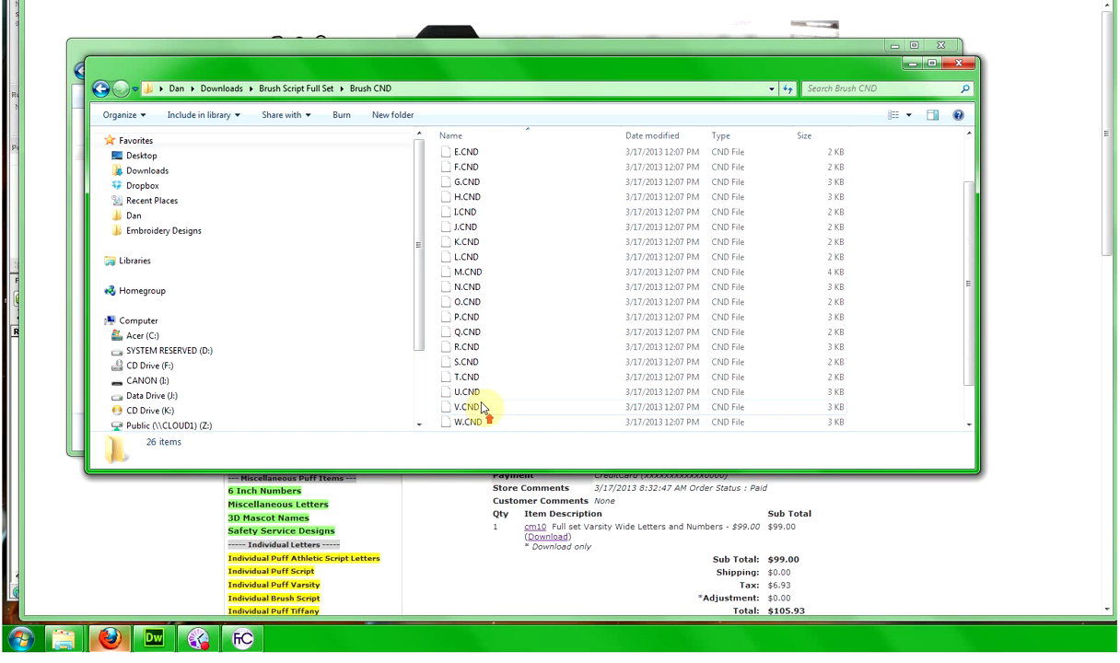
{"action": "left_click", "coordinate": [100, 89]}
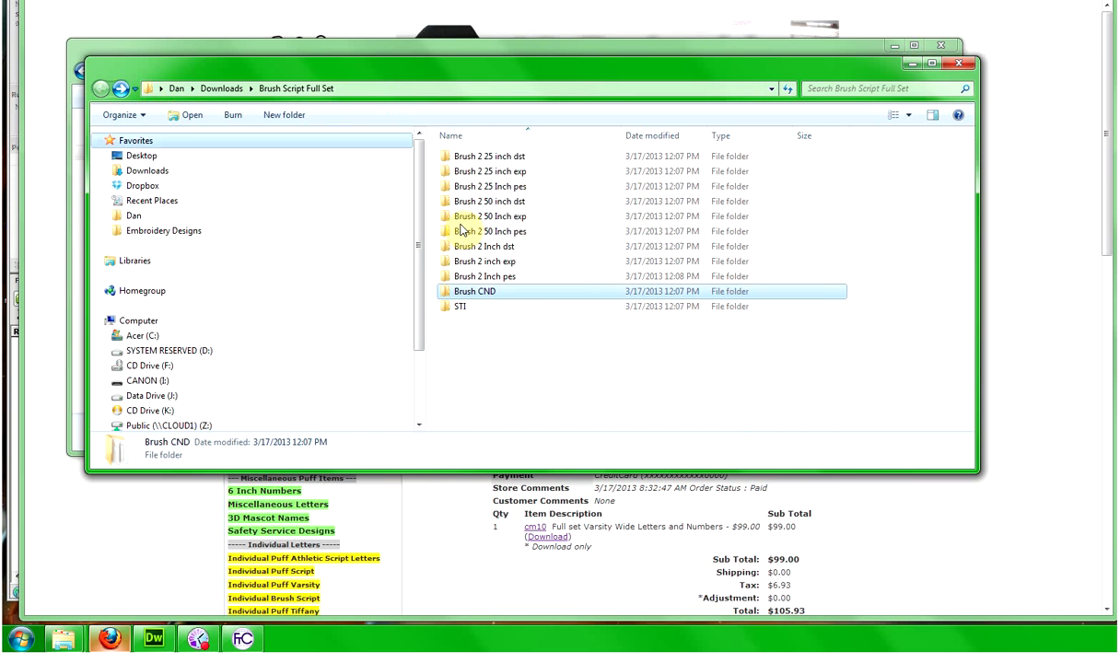
{"action": "double_click", "coordinate": [466, 309]}
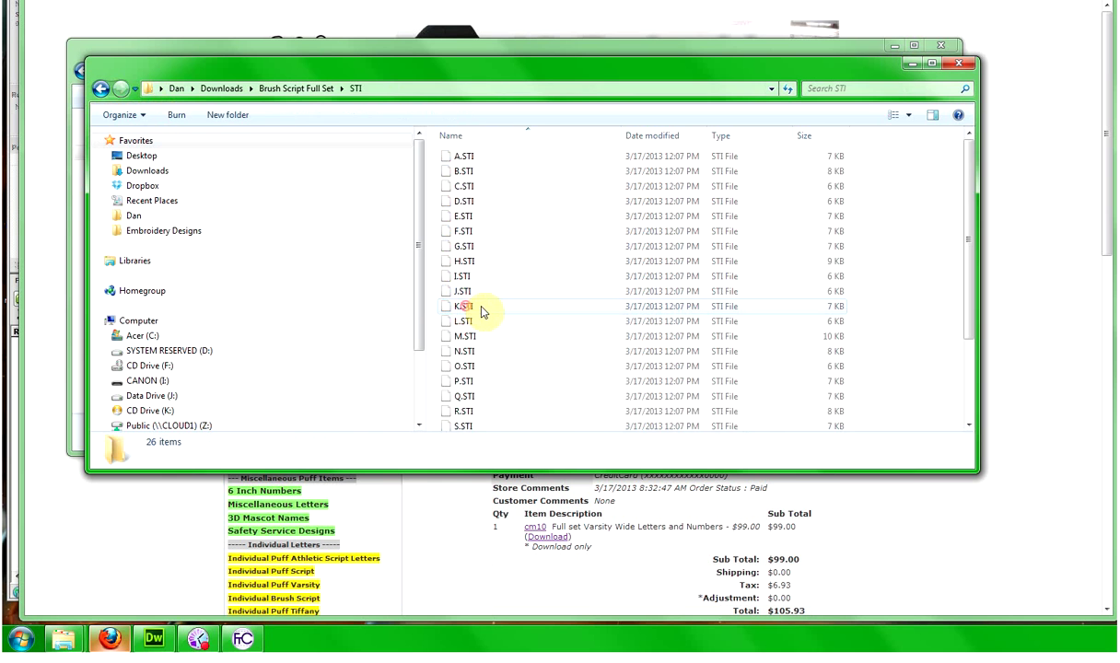
{"action": "scroll", "coordinate": [497, 239], "scroll_direction": "down", "scroll_amount": 3}
{"action": "scroll", "coordinate": [500, 367], "scroll_direction": "up", "scroll_amount": 3}
{"action": "left_click", "coordinate": [102, 90]}
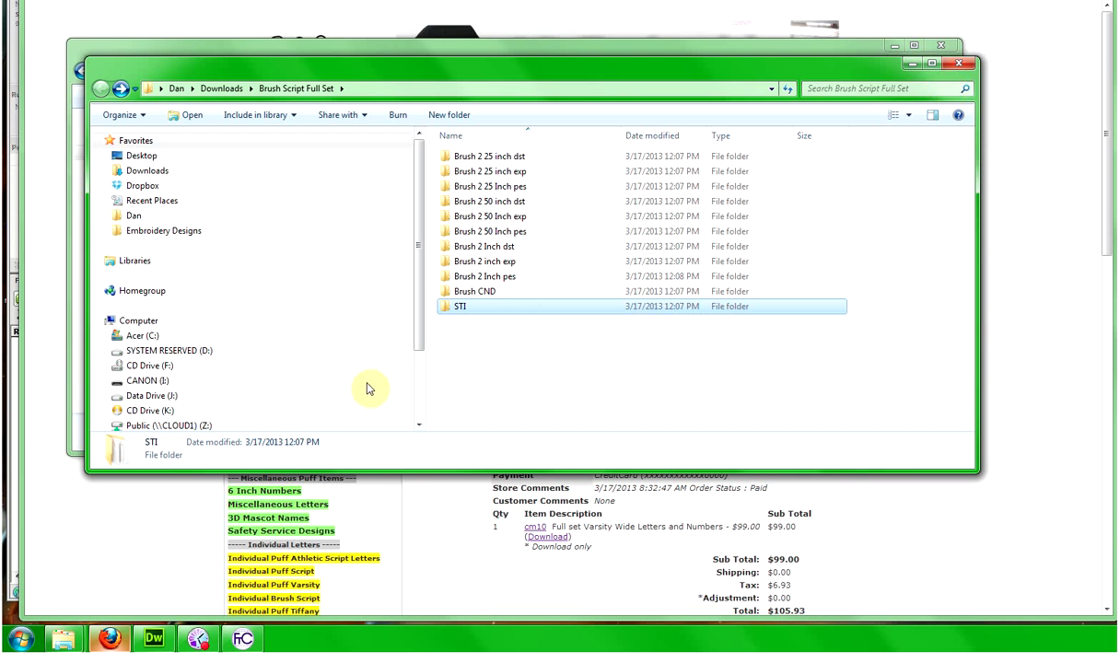
{"action": "left_click", "coordinate": [957, 66]}
{"action": "left_click", "coordinate": [940, 45]}
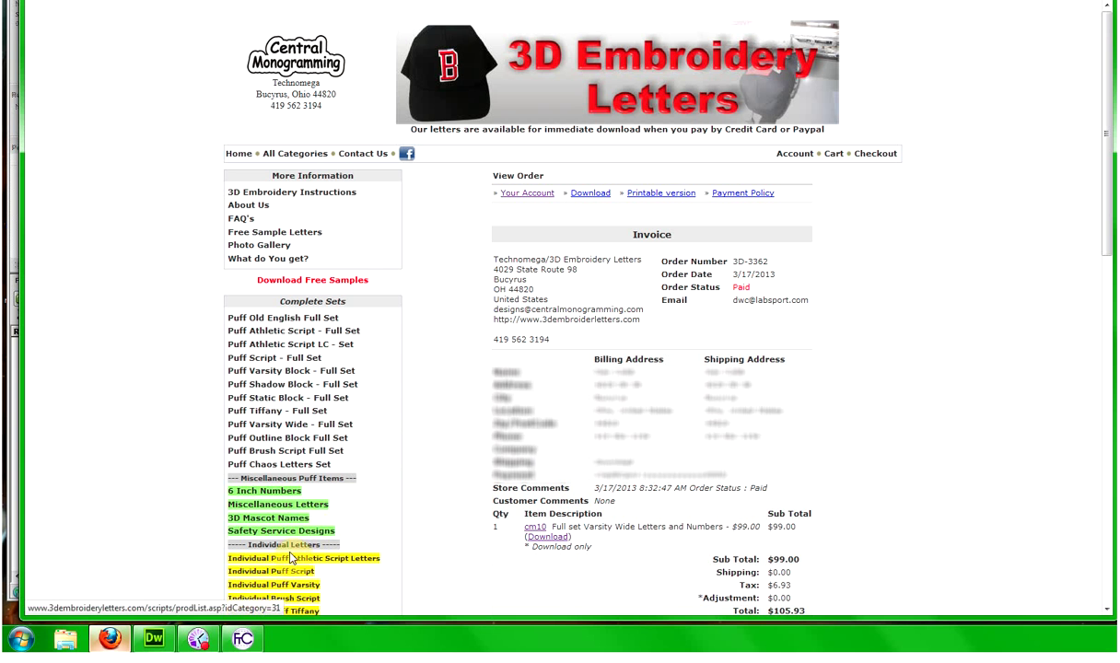
{"action": "left_click", "coordinate": [244, 642]}
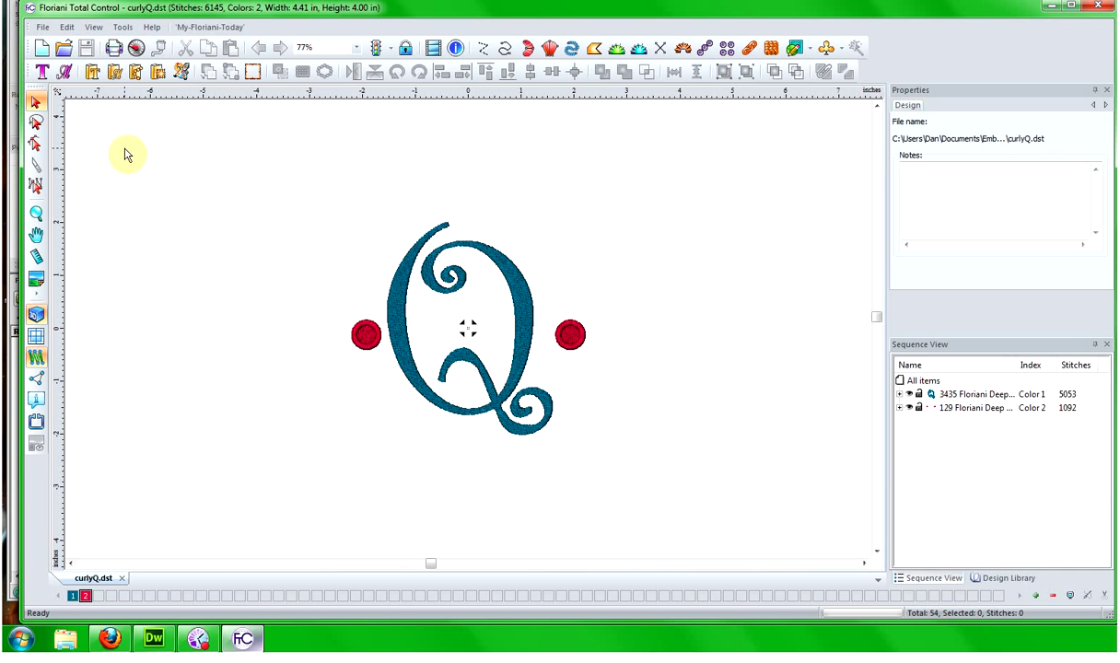
{"action": "left_click", "coordinate": [63, 48]}
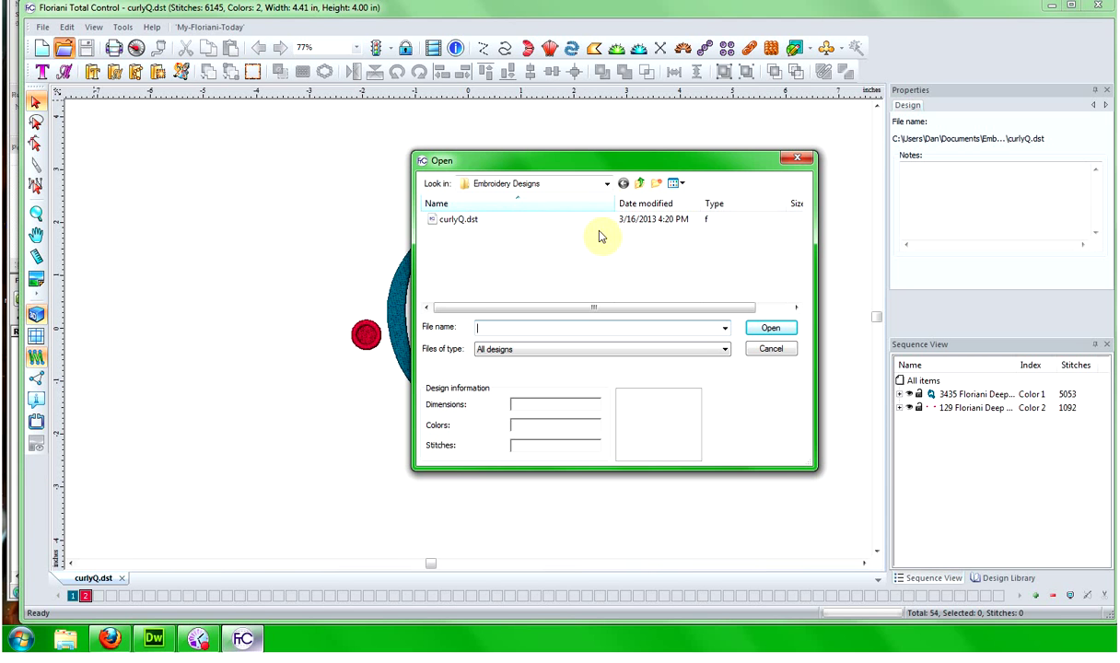
{"action": "left_click", "coordinate": [606, 184]}
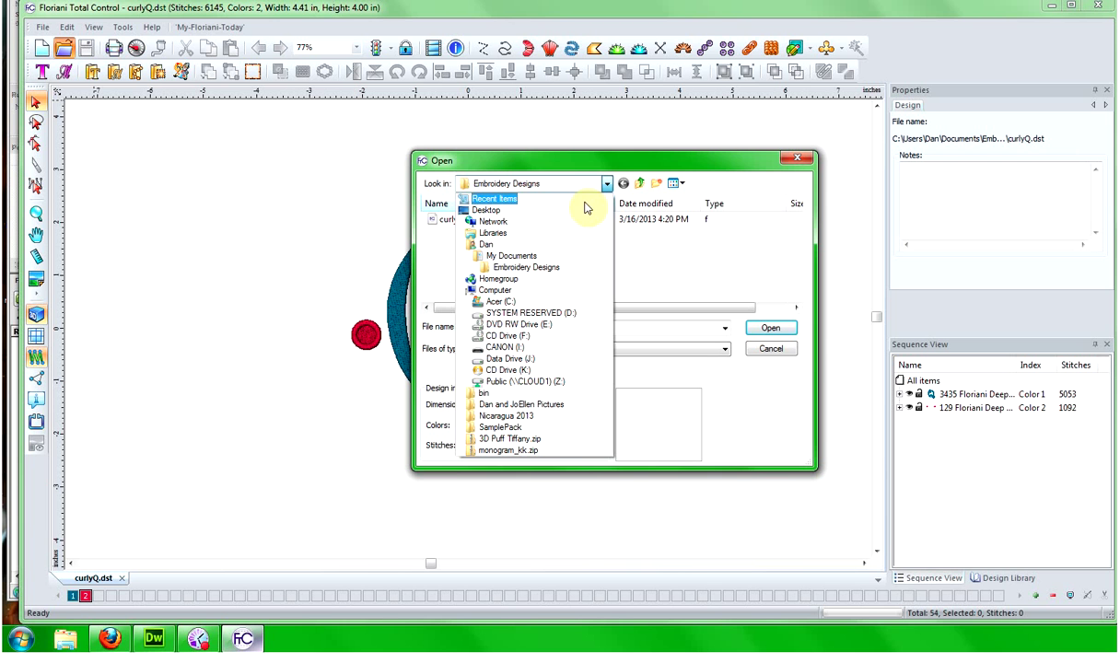
{"action": "left_click", "coordinate": [707, 252]}
{"action": "left_click", "coordinate": [764, 349]}
Move the extracted Brush Script Full Set folder from Downloads into the Embroidery Designs folder
{"action": "left_click", "coordinate": [65, 638]}
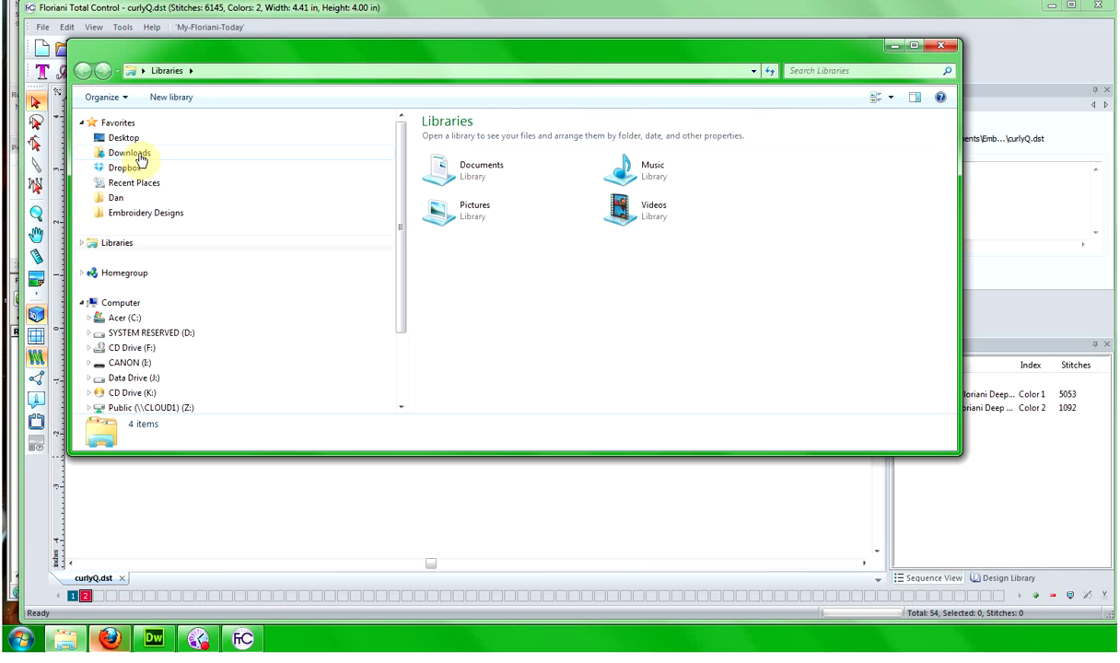
{"action": "left_click", "coordinate": [138, 155]}
{"action": "left_click", "coordinate": [486, 157]}
{"action": "mouse_move", "coordinate": [486, 159]}
{"action": "left_mouse_down"}
{"action": "mouse_move", "coordinate": [426, 154]}
{"action": "mouse_move", "coordinate": [339, 233]}
{"action": "mouse_move", "coordinate": [301, 248]}
{"action": "mouse_move", "coordinate": [217, 232]}
{"action": "mouse_move", "coordinate": [216, 210]}
{"action": "mouse_move", "coordinate": [163, 220]}
{"action": "left_mouse_up"}
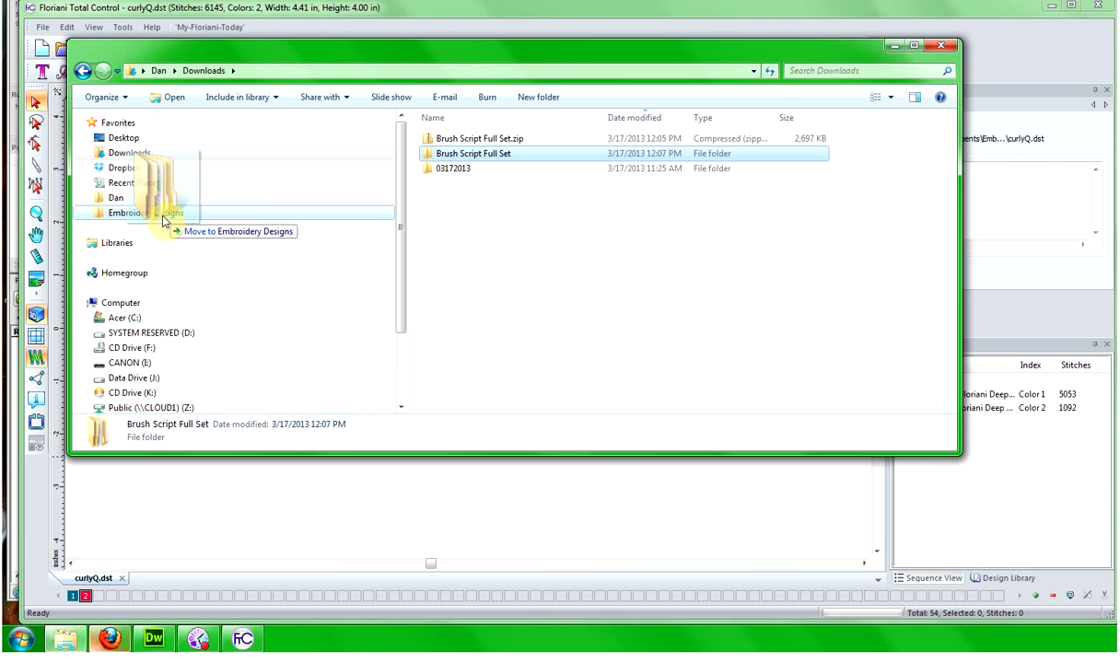
{"action": "mouse_move", "coordinate": [163, 220]}
{"action": "left_mouse_down"}
{"action": "mouse_move", "coordinate": [293, 220]}
{"action": "mouse_move", "coordinate": [515, 180]}
{"action": "mouse_move", "coordinate": [517, 158]}
{"action": "mouse_move", "coordinate": [267, 181]}
{"action": "mouse_move", "coordinate": [171, 218]}
{"action": "left_mouse_up"}
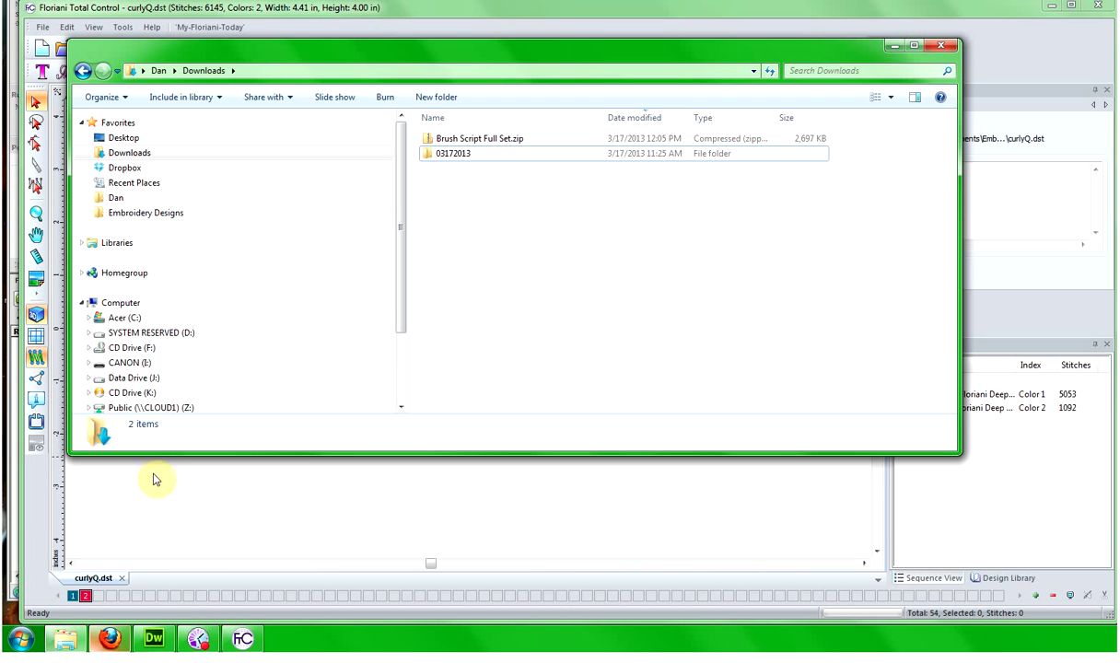
Switch to Floriani Total Control and open K.dst from the Brush 2 Inch dst folder of the Brush Script Full Set
{"action": "left_click", "coordinate": [243, 637]}
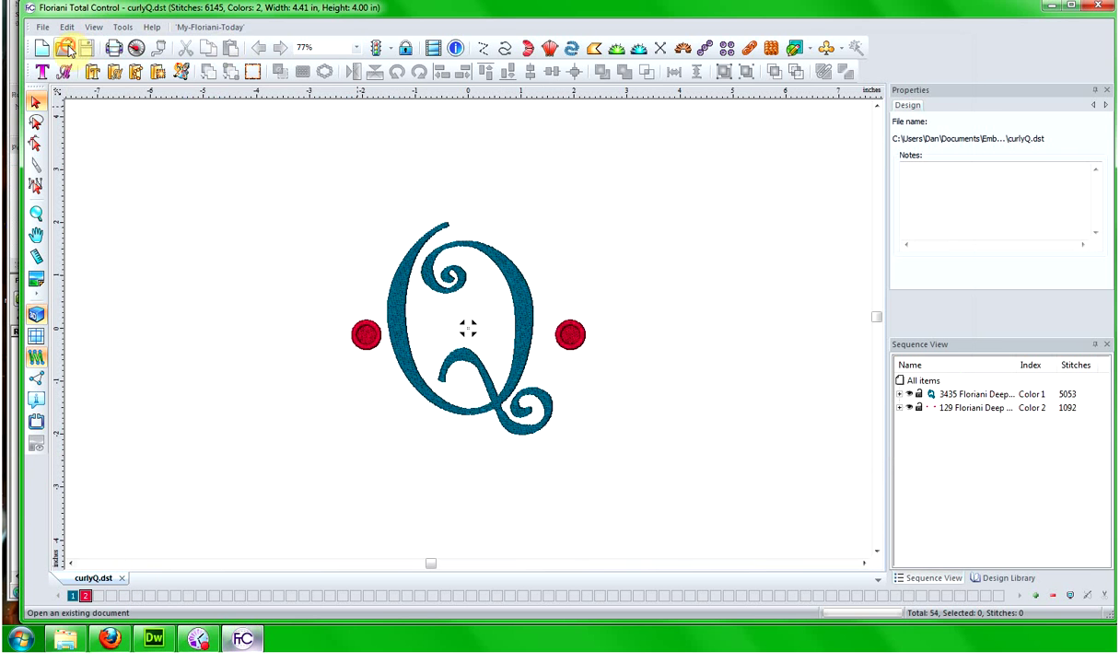
{"action": "left_click", "coordinate": [64, 48]}
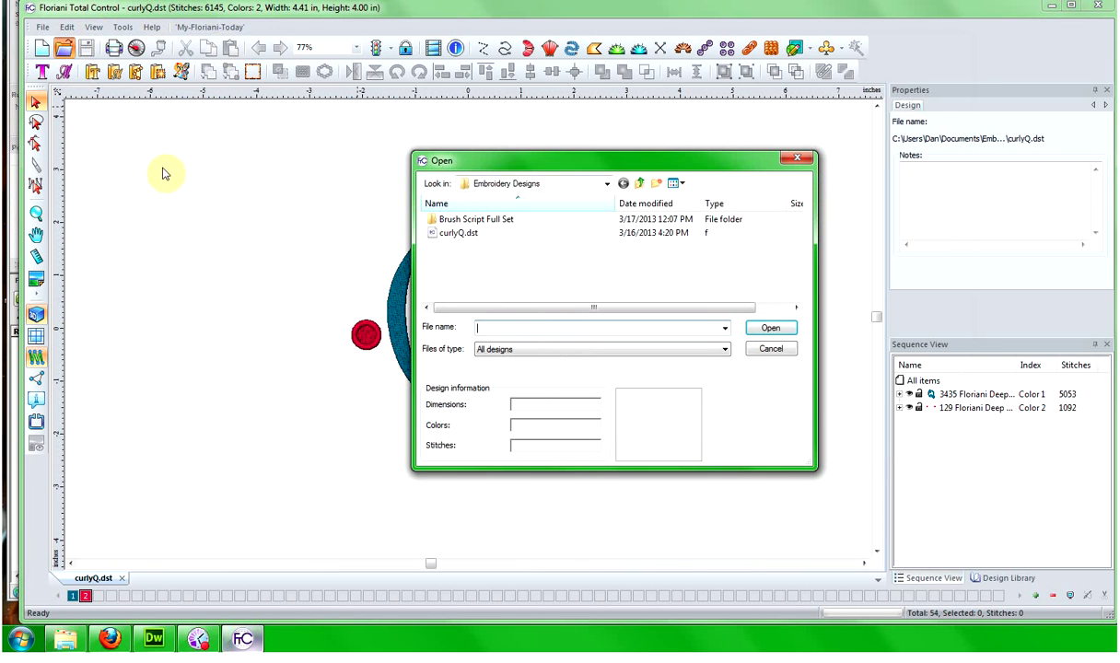
{"action": "double_click", "coordinate": [502, 221]}
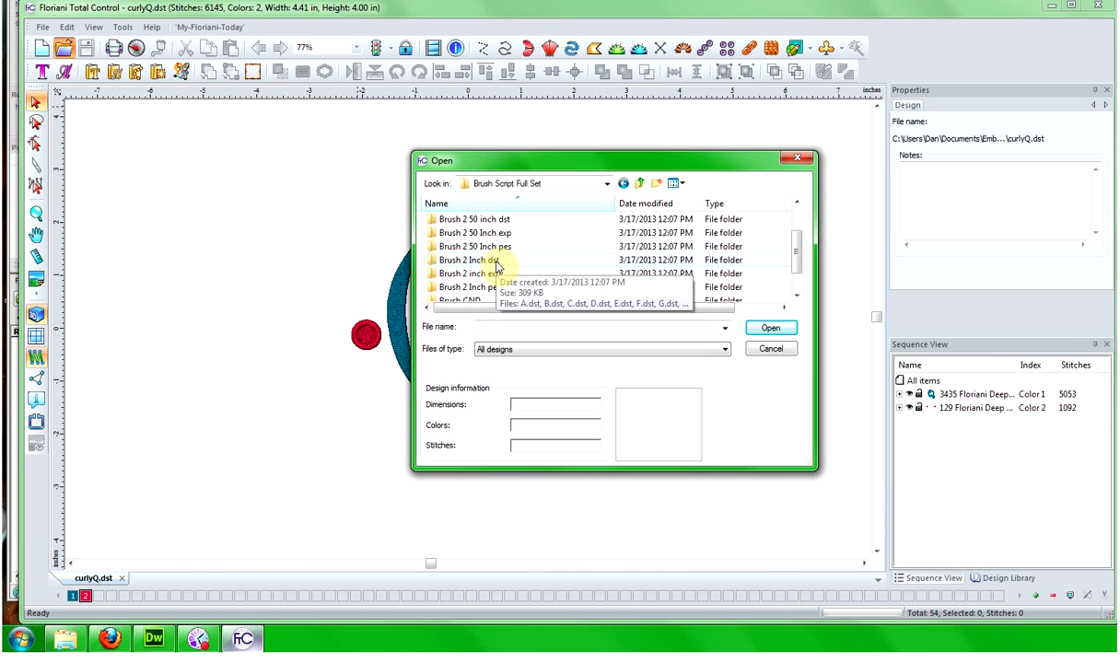
{"action": "double_click", "coordinate": [493, 260]}
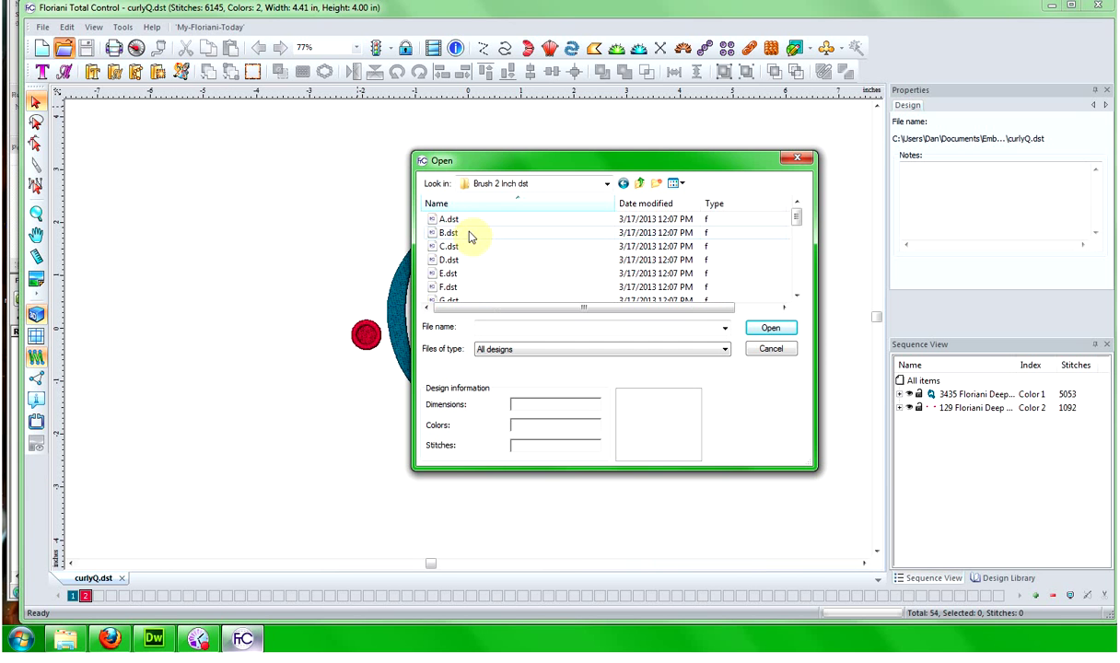
{"action": "scroll", "coordinate": [445, 273], "scroll_direction": "down", "scroll_amount": 2}
{"action": "left_click", "coordinate": [443, 274]}
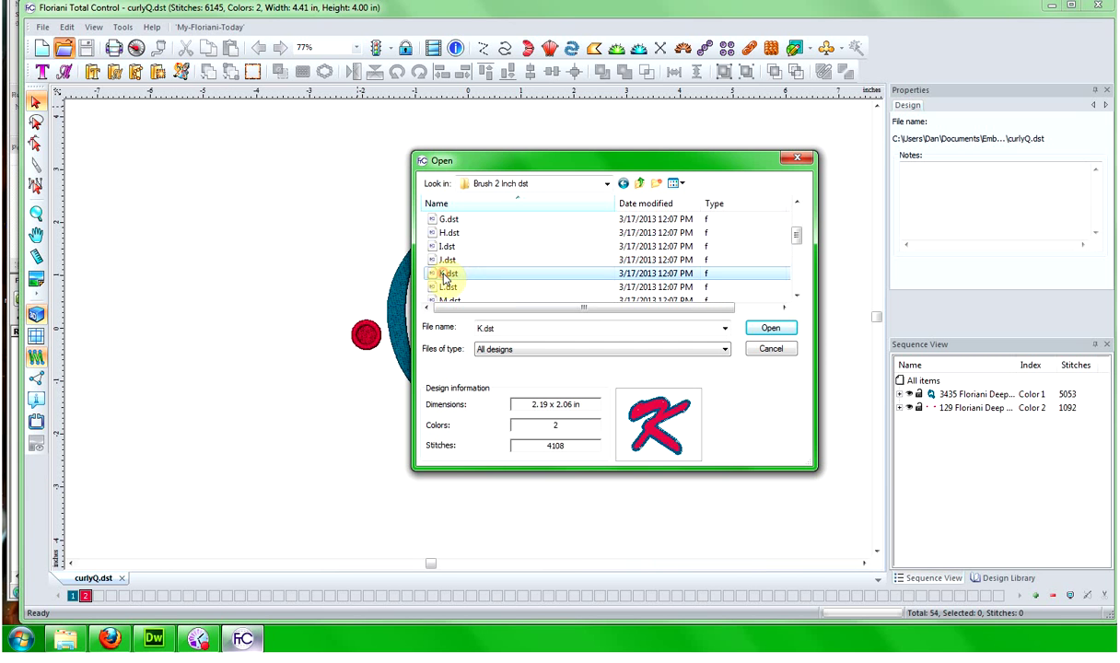
{"action": "left_click", "coordinate": [769, 330]}
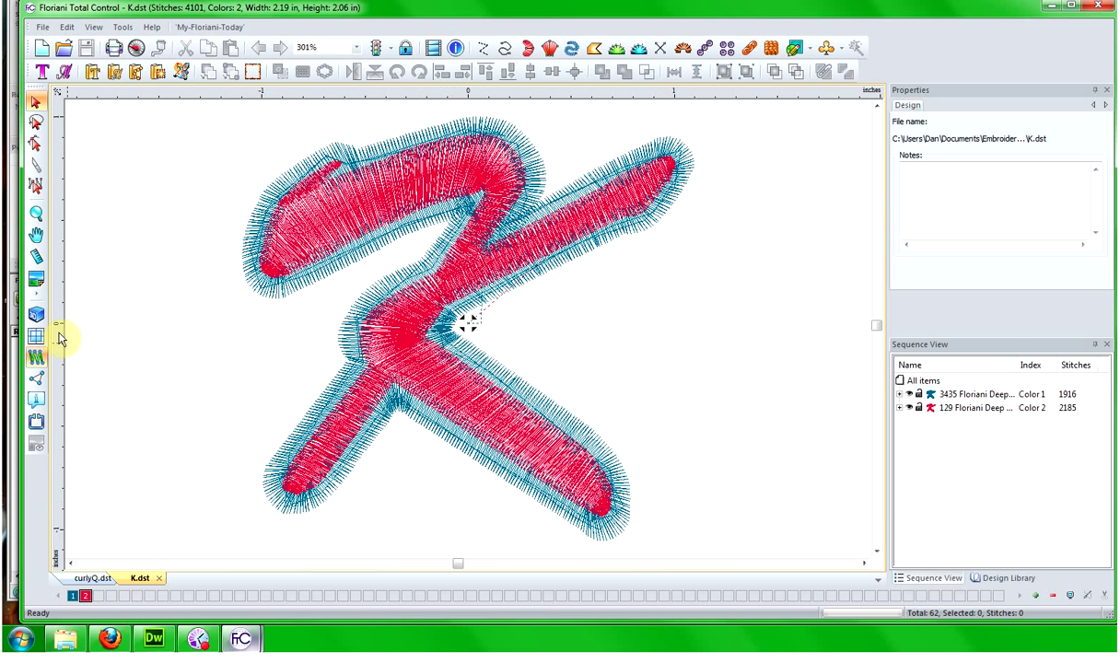
Display the stitches of the letter K in 3D and show the design at 150% zoom
{"action": "left_click", "coordinate": [37, 316]}
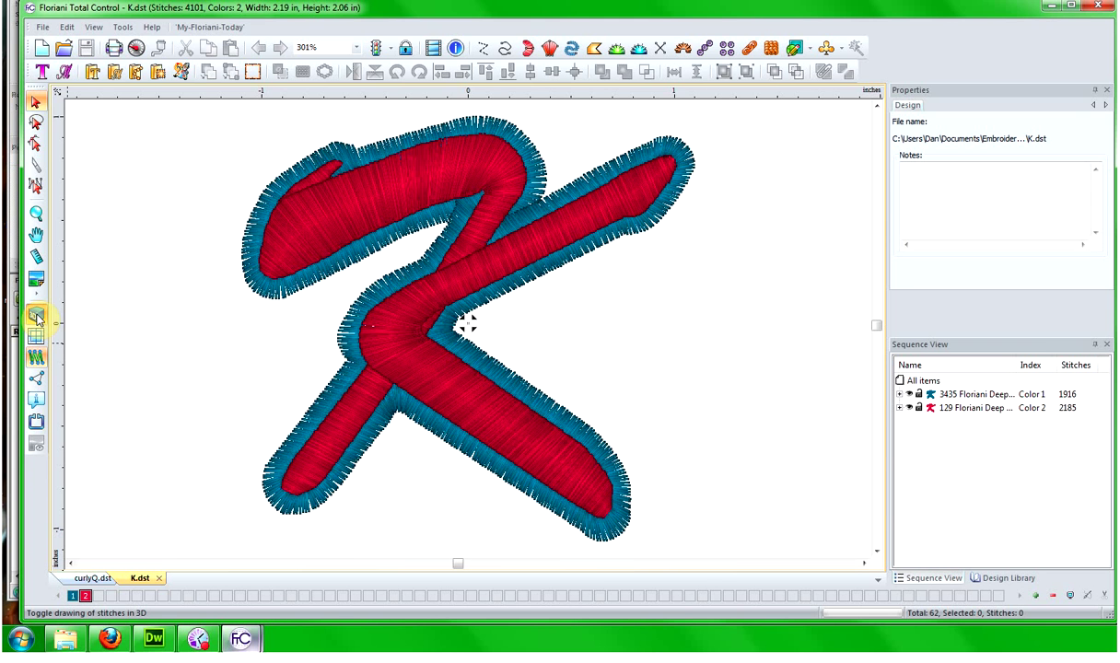
{"action": "scroll", "coordinate": [400, 320], "scroll_direction": "down", "scroll_amount": 1}
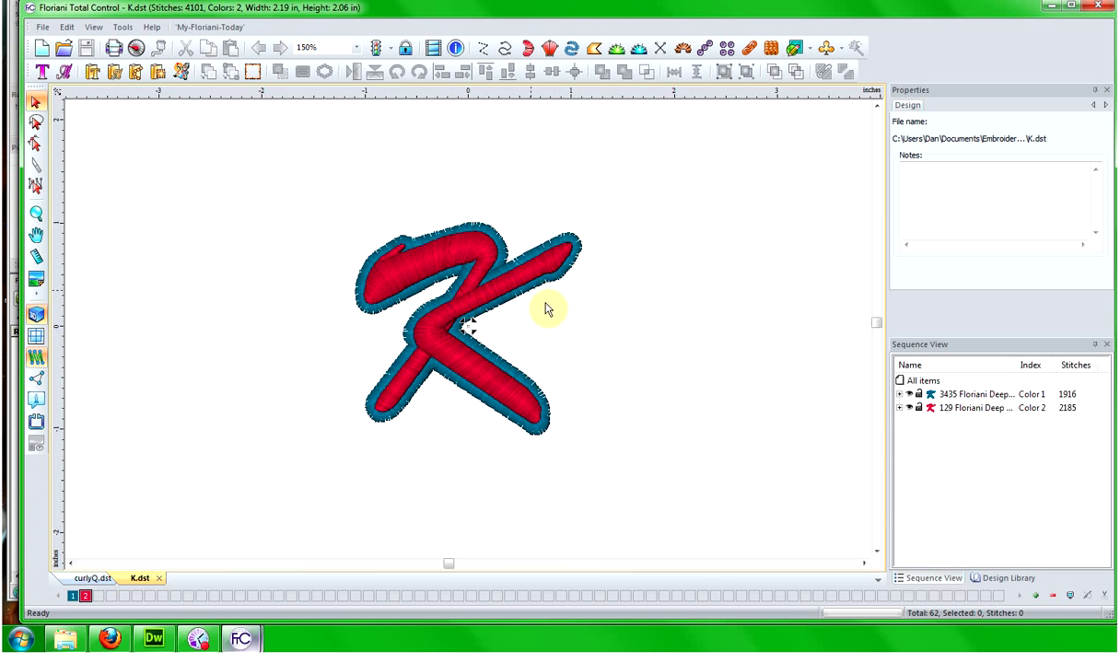